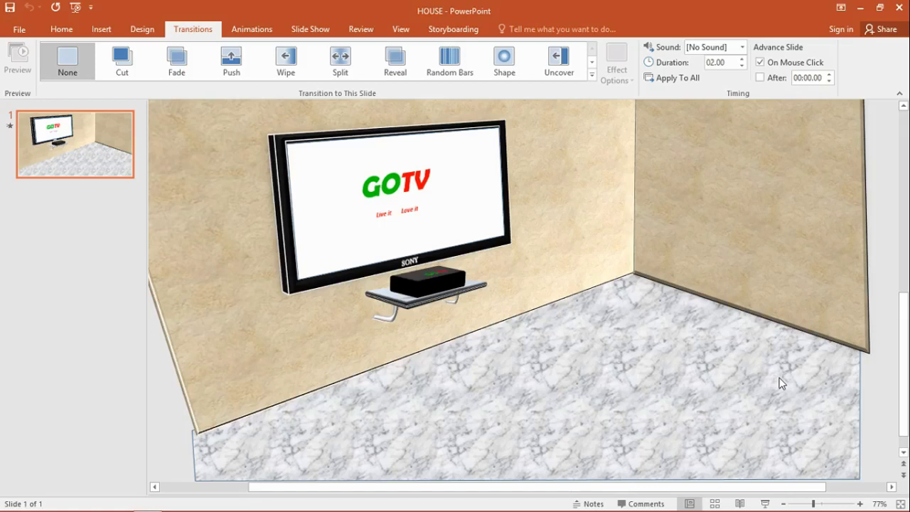
In the Animation Pane, set the Live it Color Pulse animation to start After Previous
left_click(241, 32)
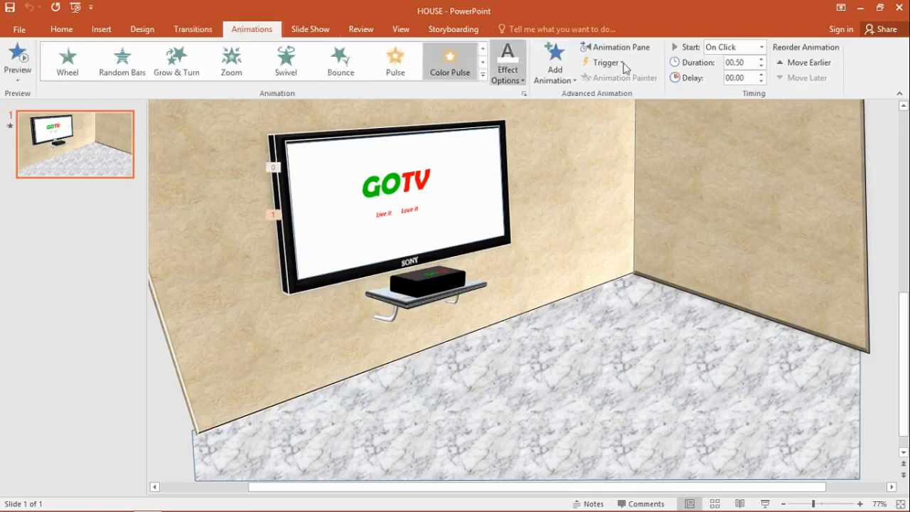
left_click(644, 49)
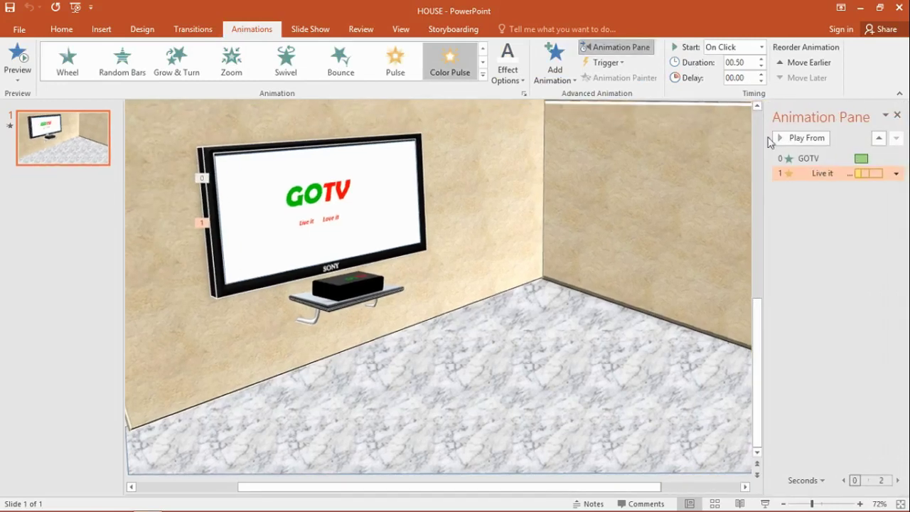
double_click(792, 177)
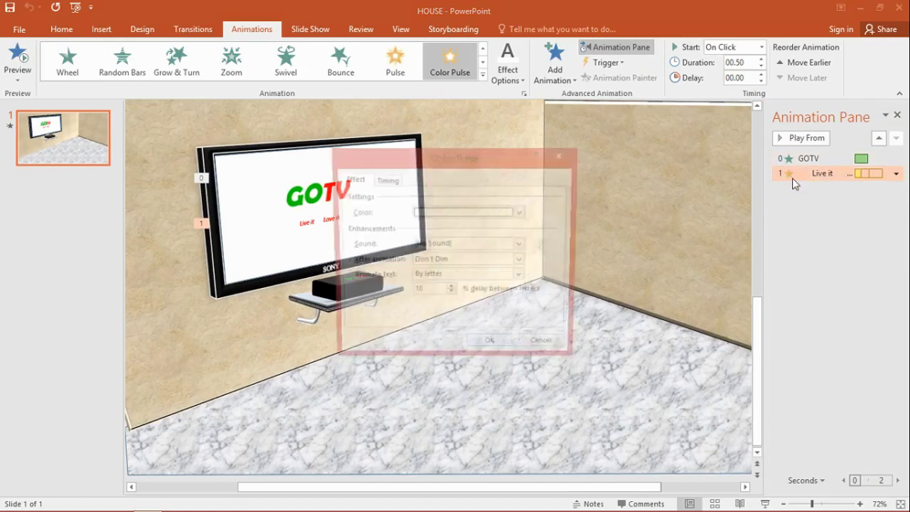
left_click(399, 178)
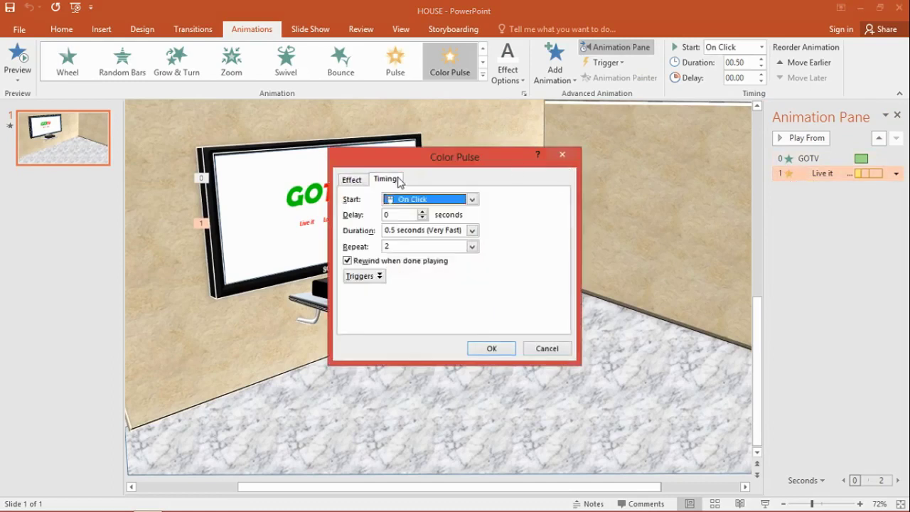
left_click(403, 200)
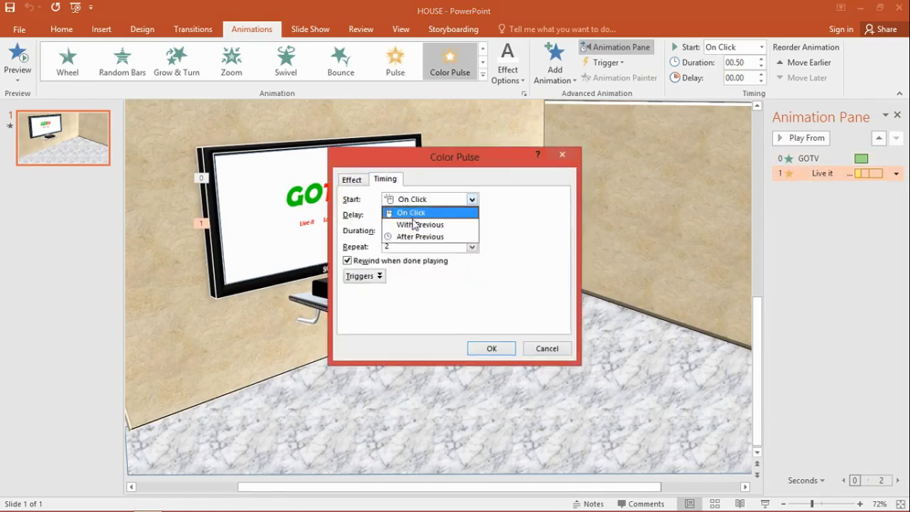
left_click(415, 225)
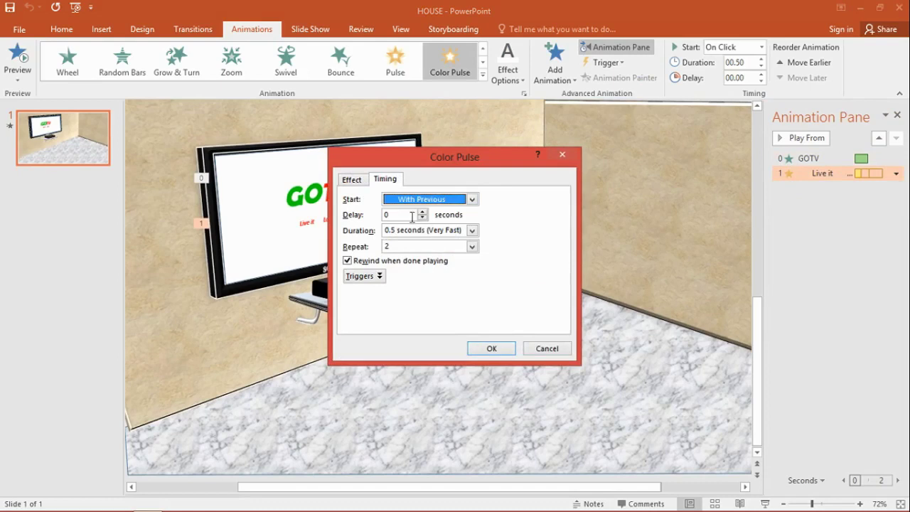
left_click(406, 200)
left_click(407, 233)
left_click(491, 348)
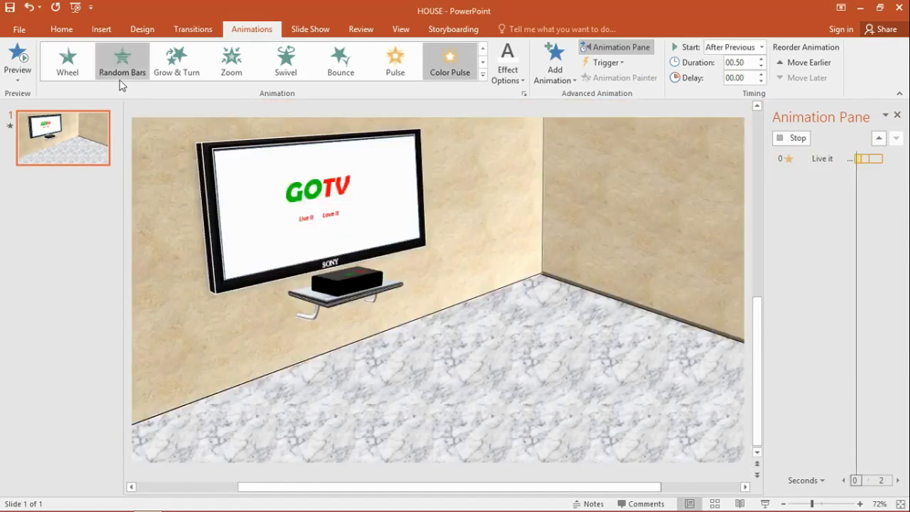
Make the slide advance automatically After 00:00.00 instead of On Mouse Click, then show the File Info page
left_click(194, 30)
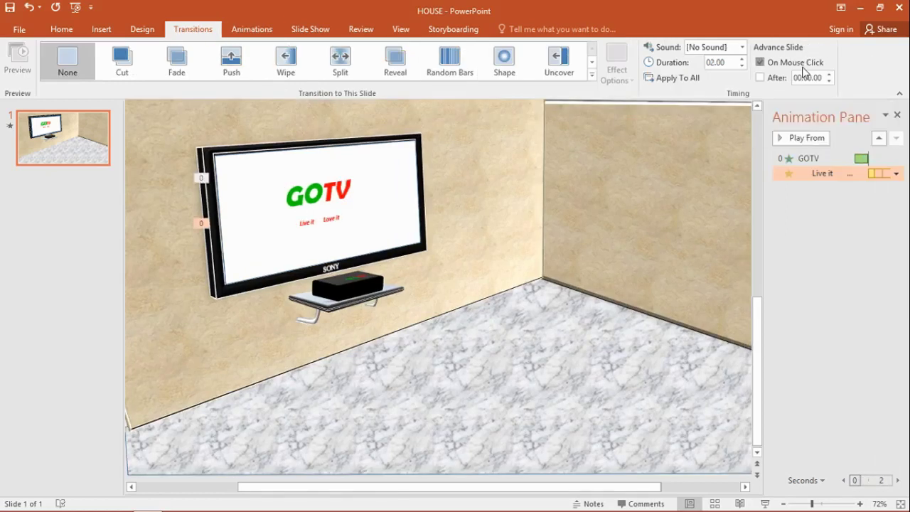
left_click(802, 64)
left_click(760, 78)
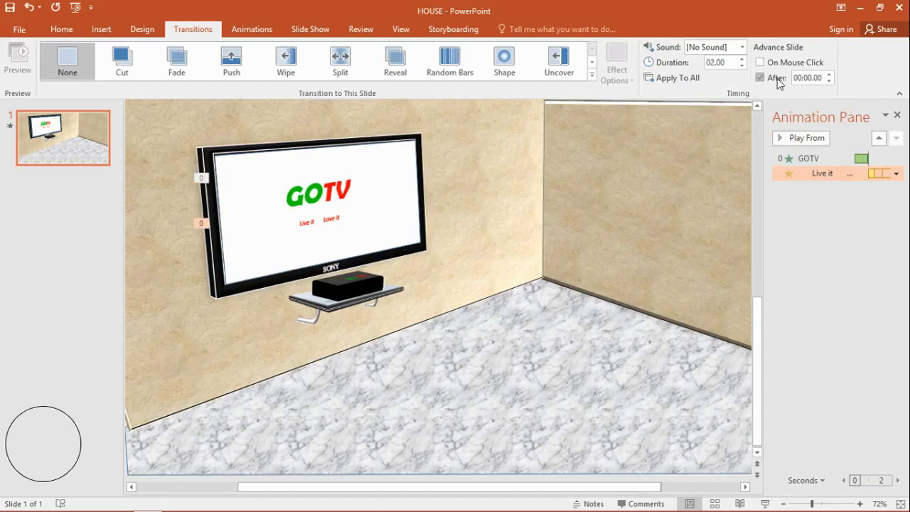
left_click(828, 74)
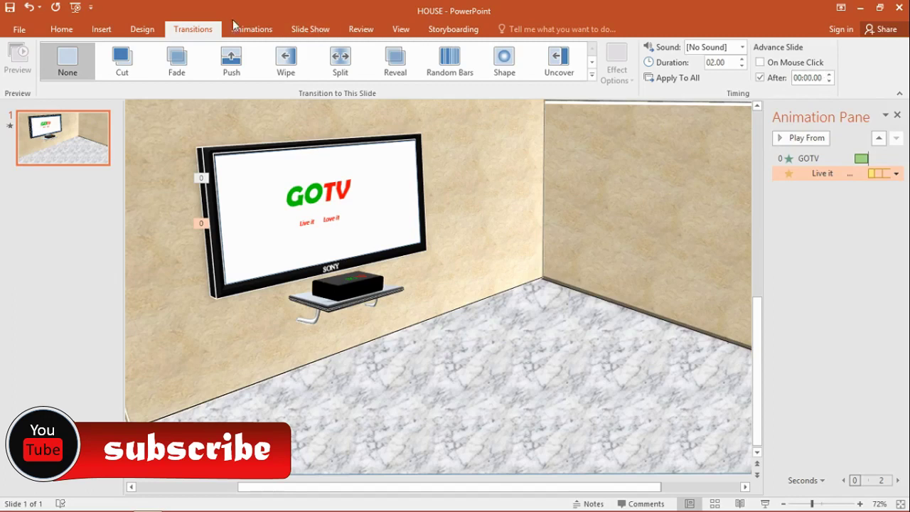
left_click(19, 32)
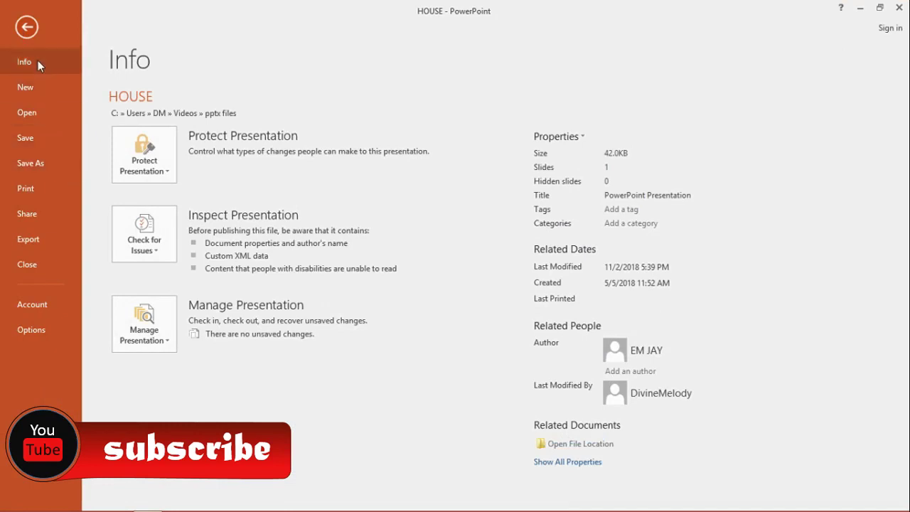
Open Save As for the HOUSE presentation, targeting the Desktop folder
left_click(26, 27)
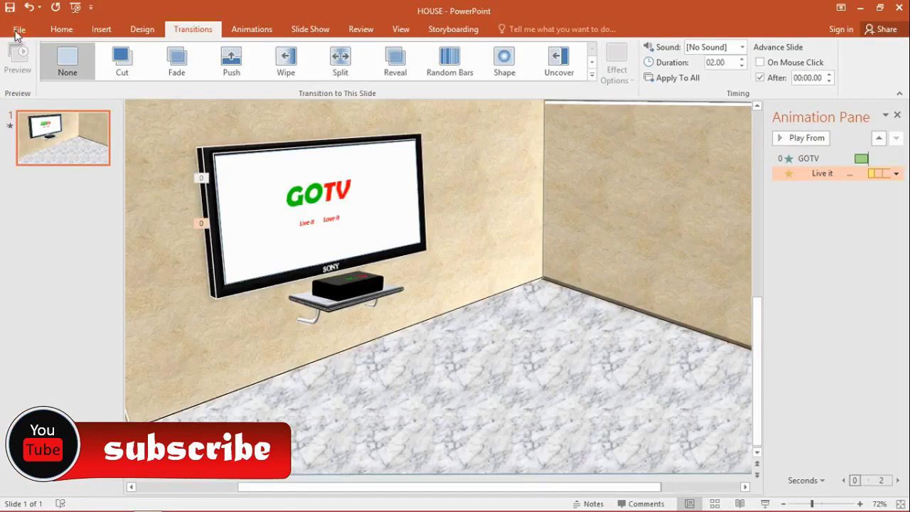
left_click(15, 30)
left_click(41, 165)
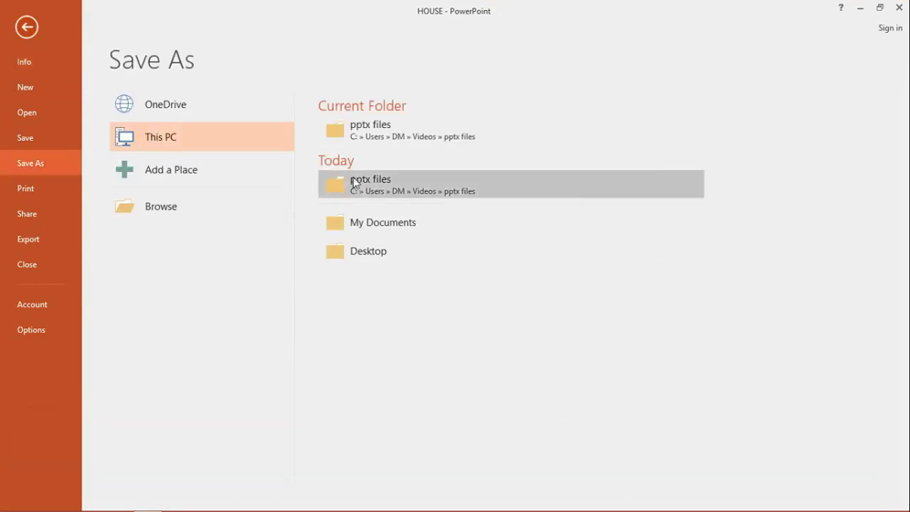
left_click(379, 256)
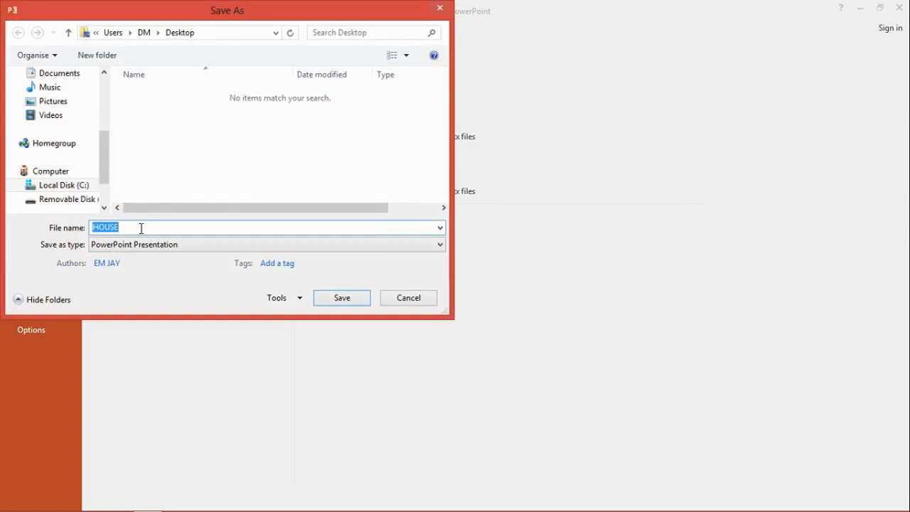
Export the presentation to the Desktop as the MPEG-4 video TV.mp4
type("TV")
left_click(188, 245)
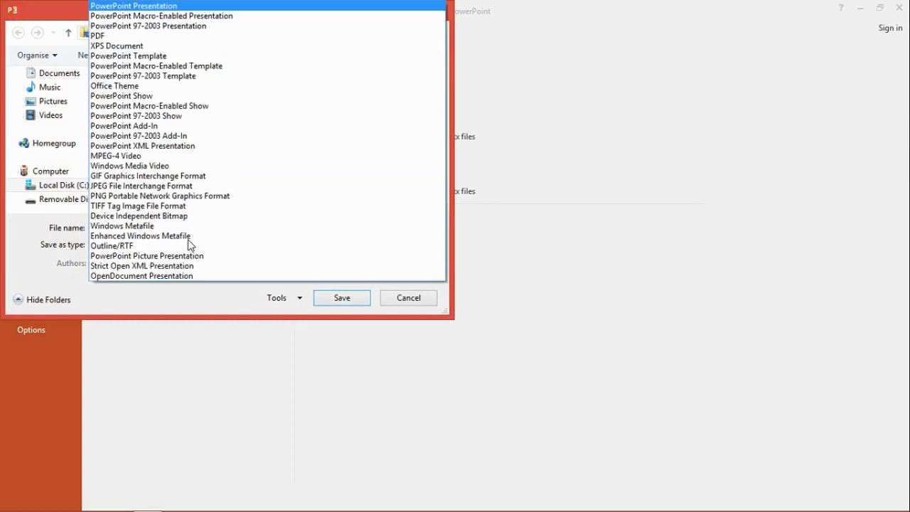
left_click(88, 245)
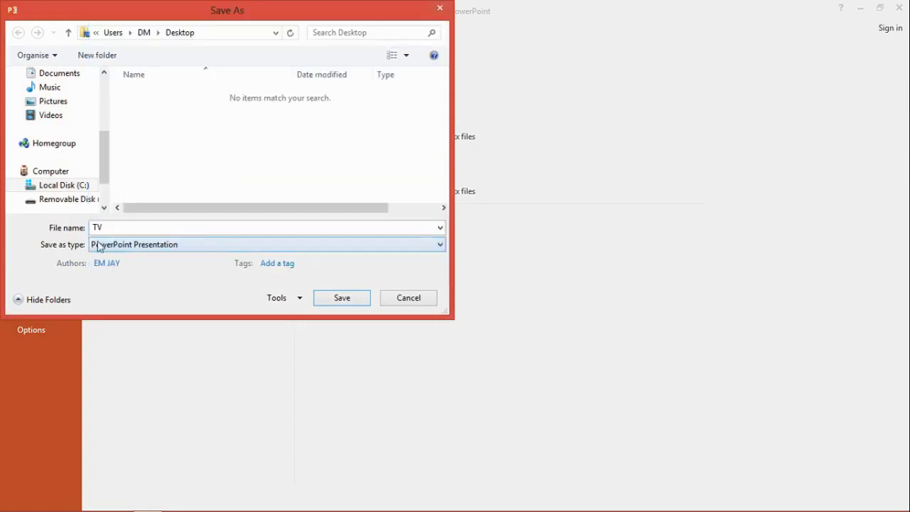
left_click(123, 245)
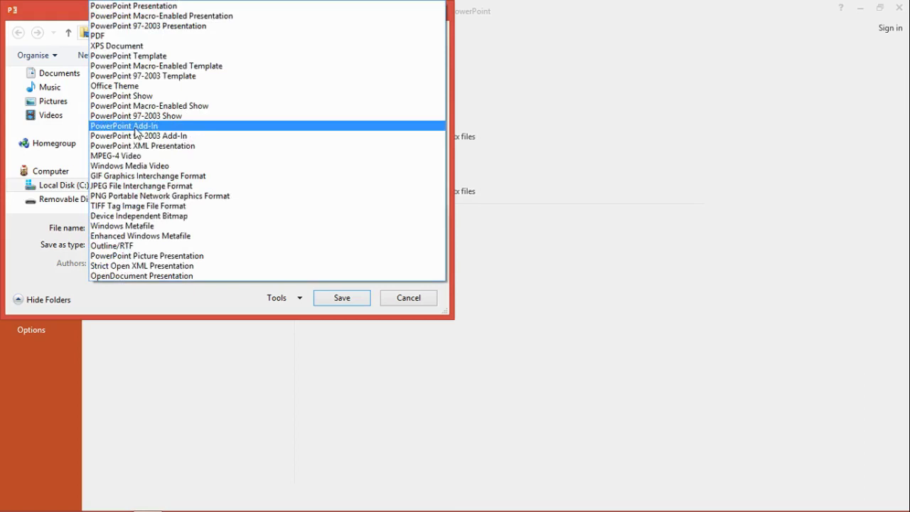
left_click(154, 161)
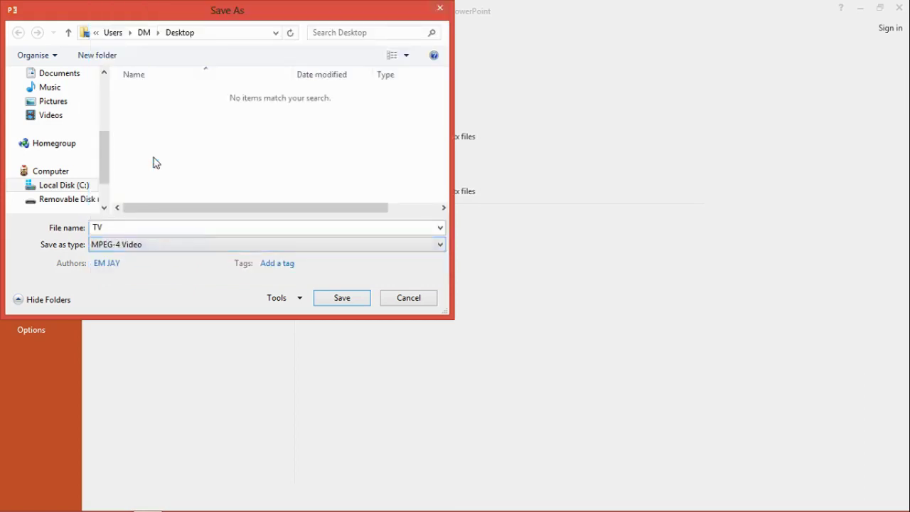
left_click(339, 299)
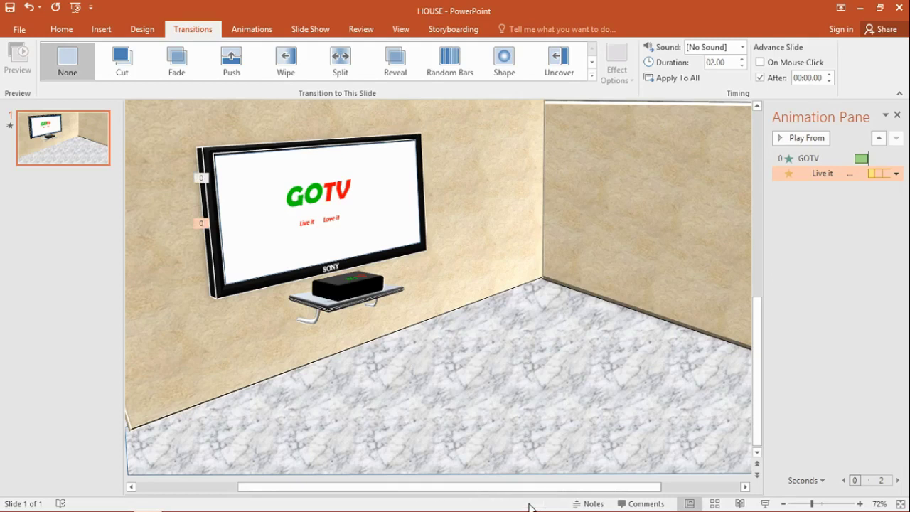
Minimize PowerPoint and launch Total Video Converter by searching 'tvc' from Start
left_click(861, 7)
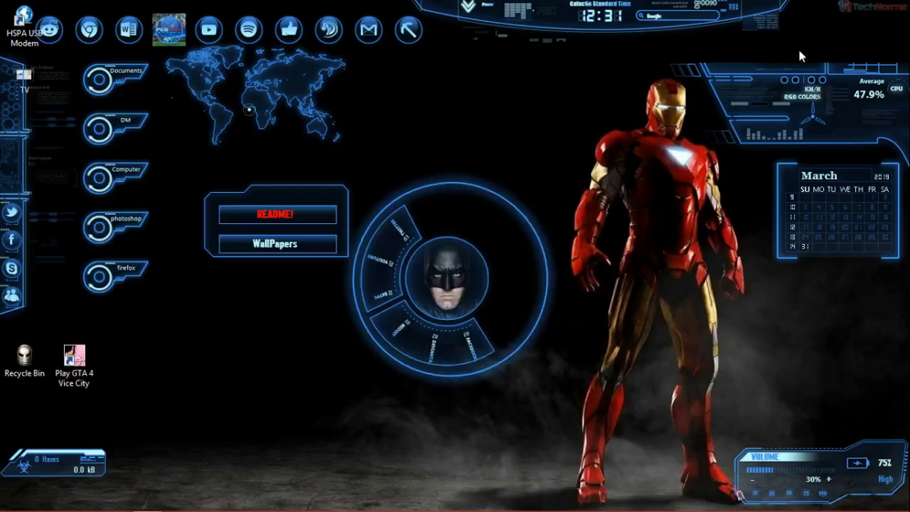
key("super")
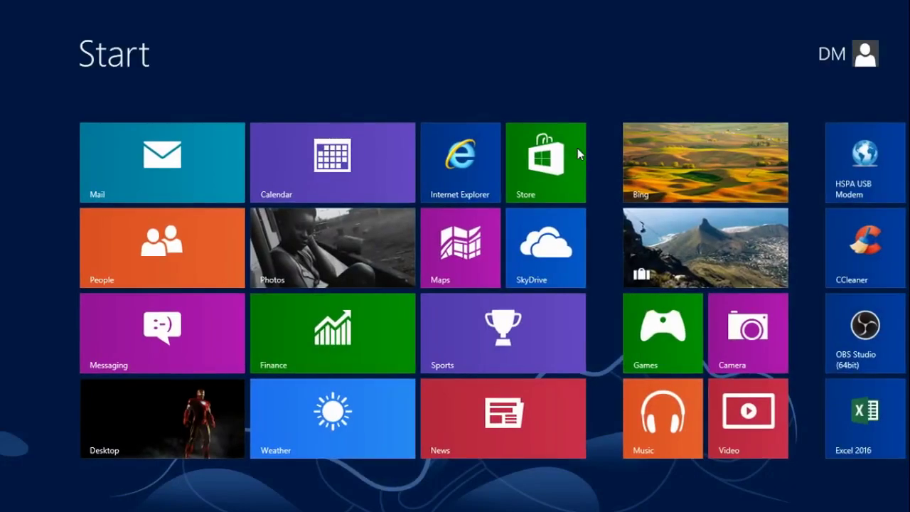
type("tvc")
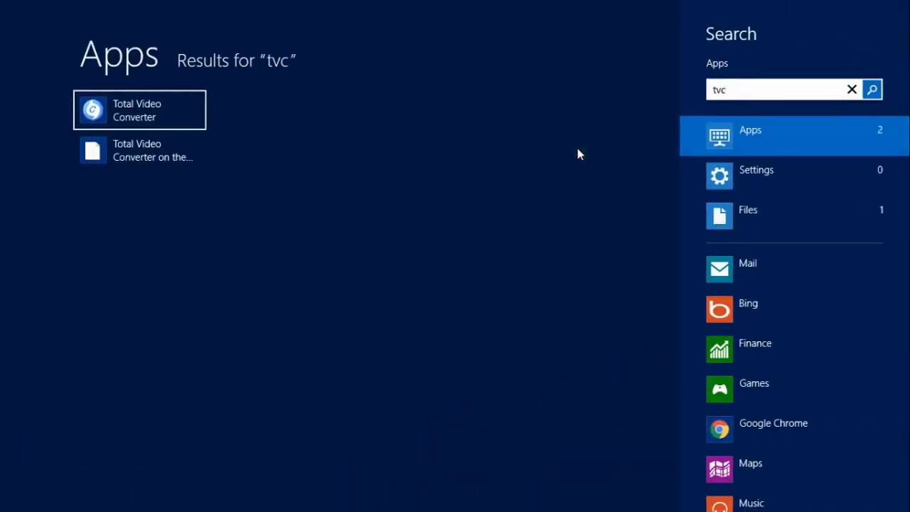
left_click(142, 111)
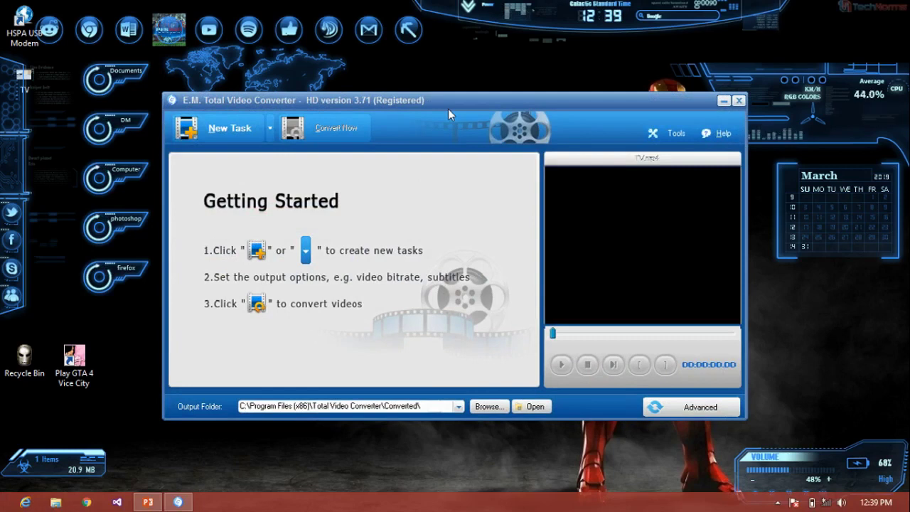
Add TV.mp4 from the desktop as a conversion task with GIF output
left_click(38, 79)
left_click_drag(38, 78, 311, 210)
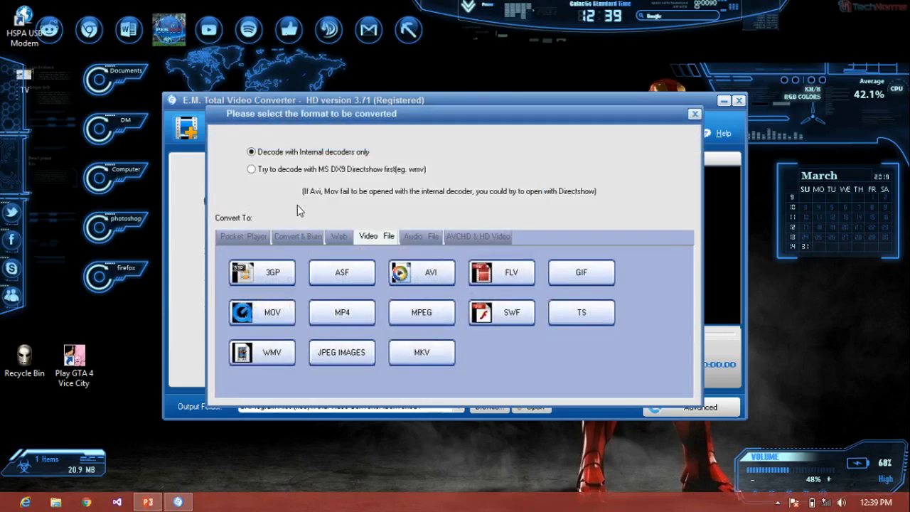
left_click(581, 274)
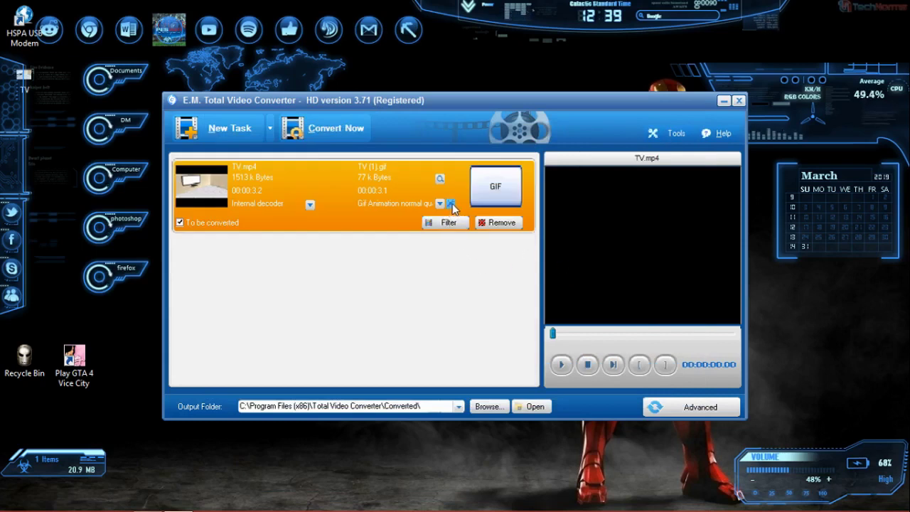
Set this task's GIF Video Resize to Original Size, applying it only to this task
left_click(452, 204)
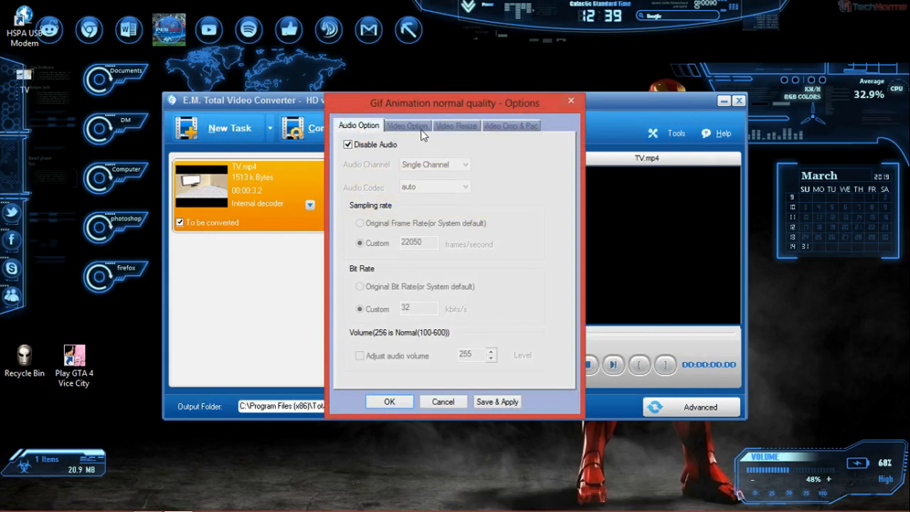
left_click(454, 126)
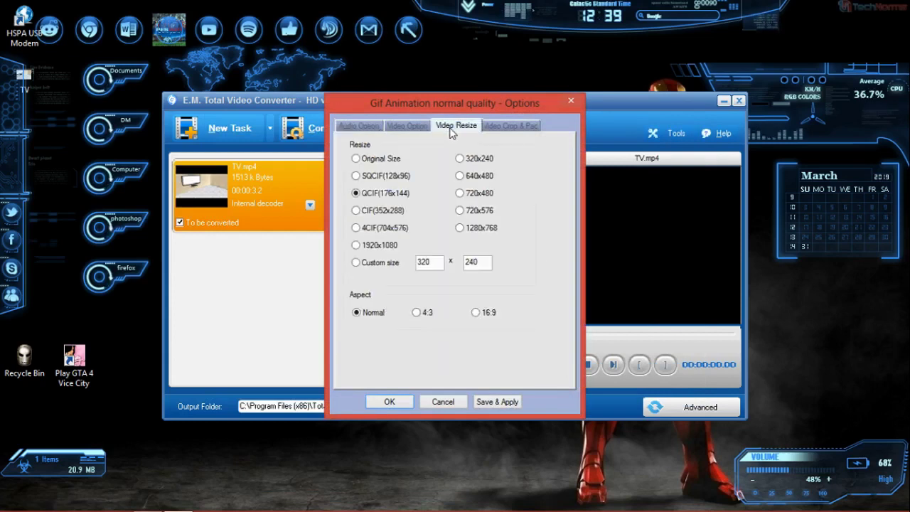
left_click(356, 158)
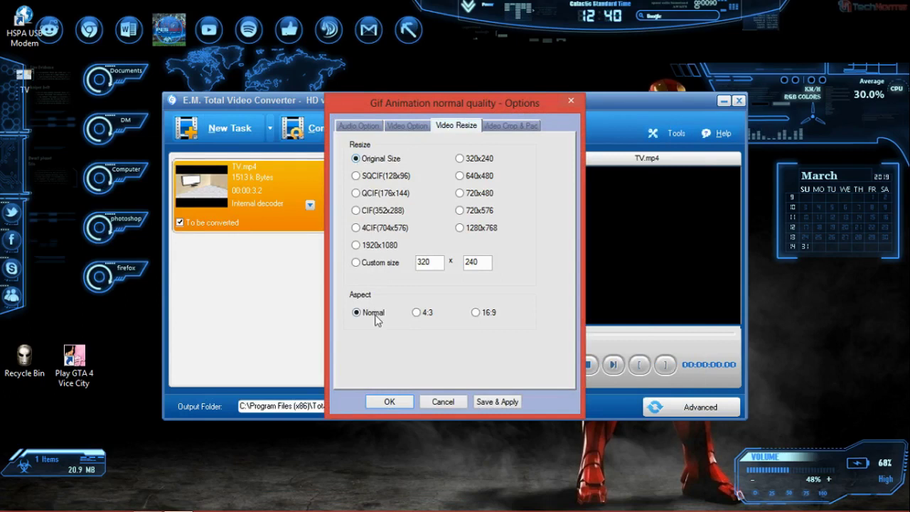
left_click(389, 403)
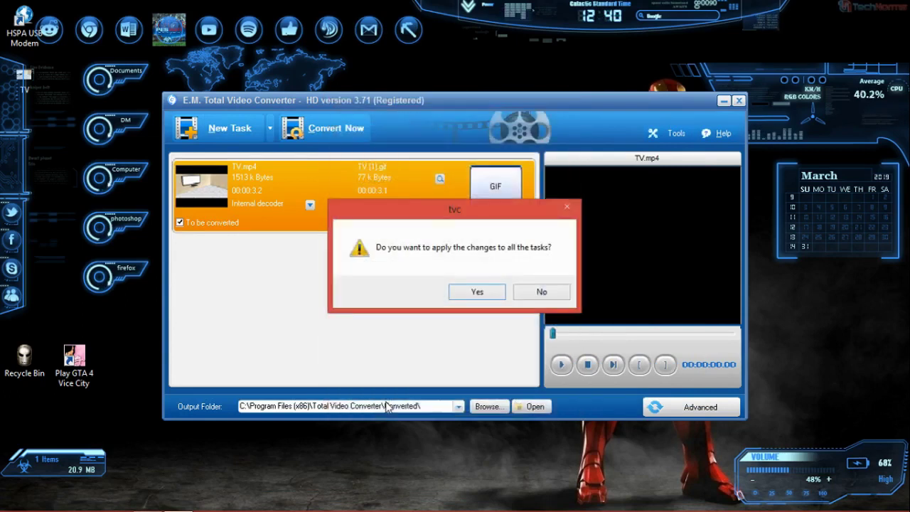
left_click(544, 293)
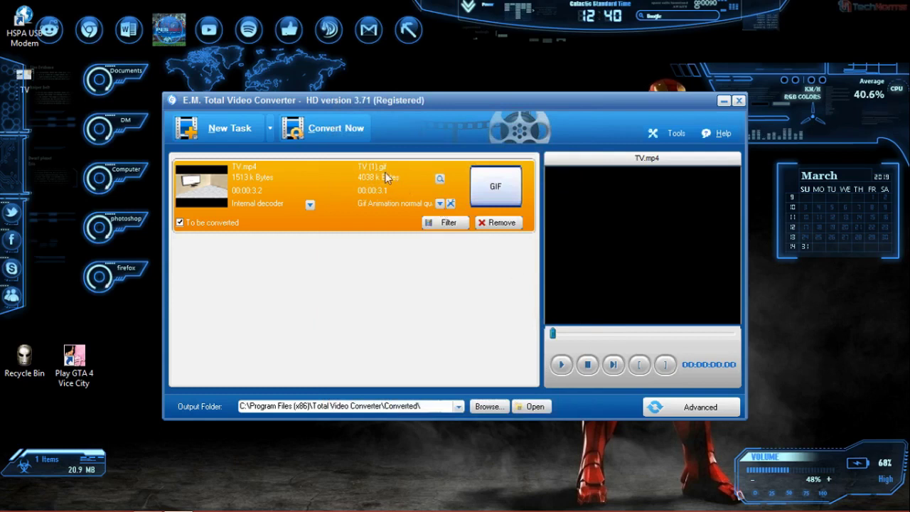
Convert TV.mp4 to TV (1).gif and move the progress window slightly lower
left_click(351, 128)
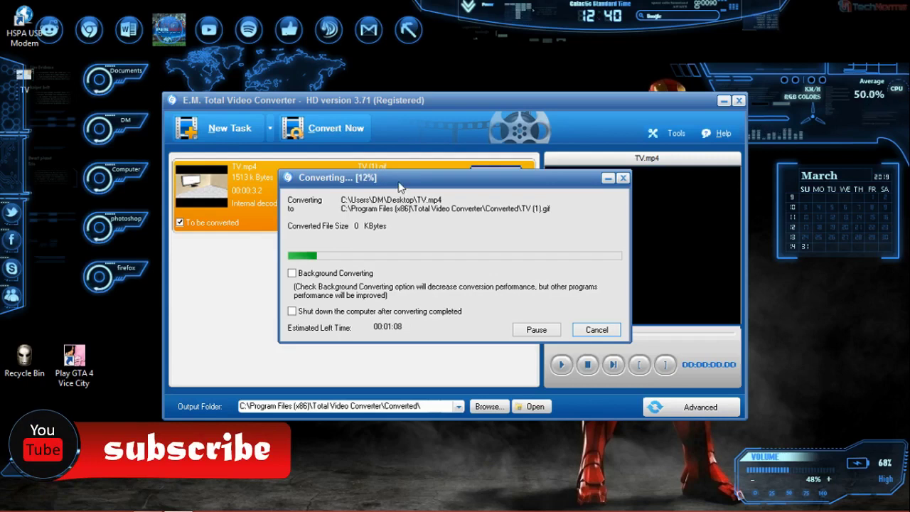
left_click_drag(399, 187, 409, 225)
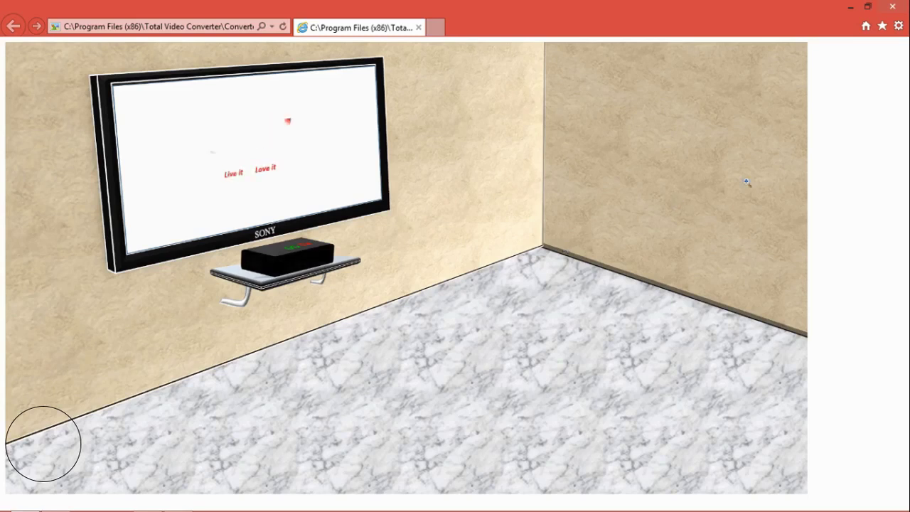
left_click(475, 197)
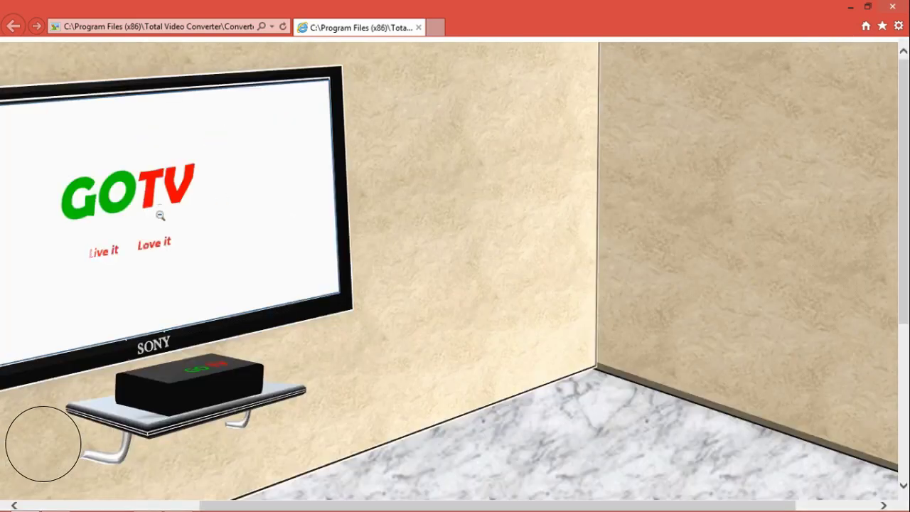
left_click(892, 6)
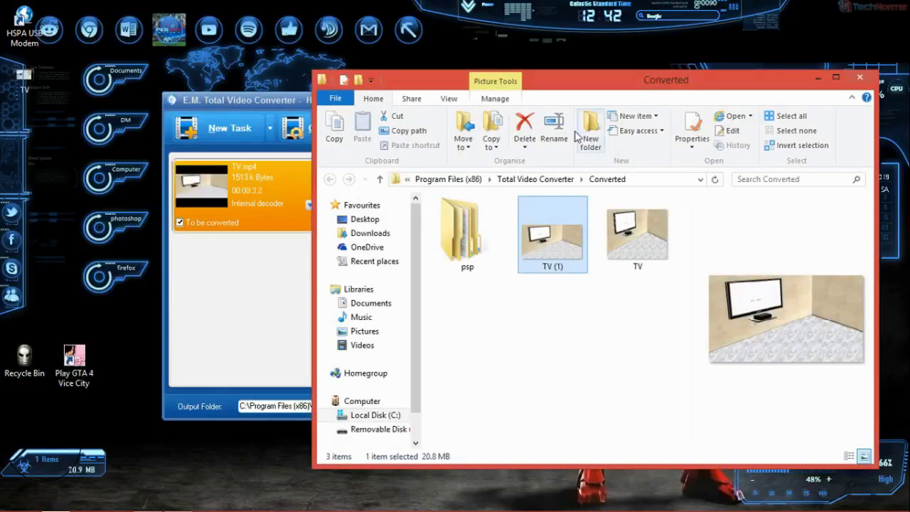
double_click(624, 239)
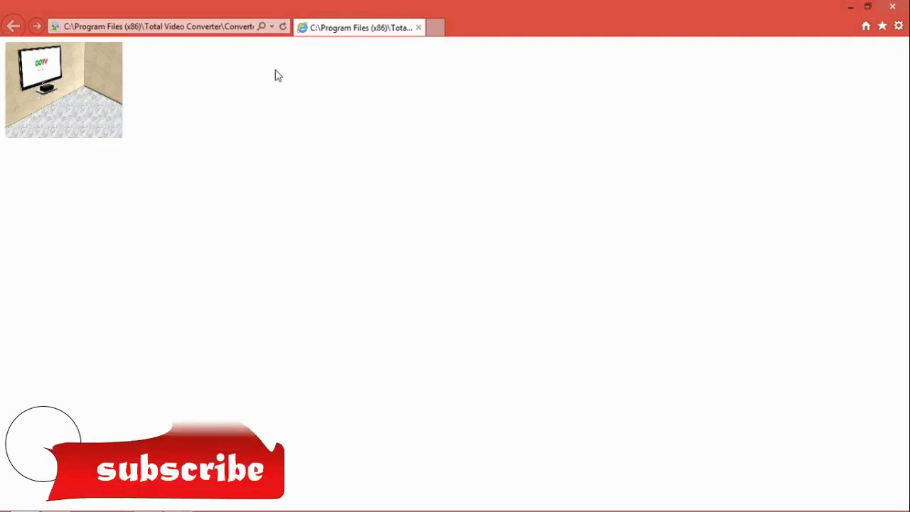
left_click(893, 7)
left_click(574, 235)
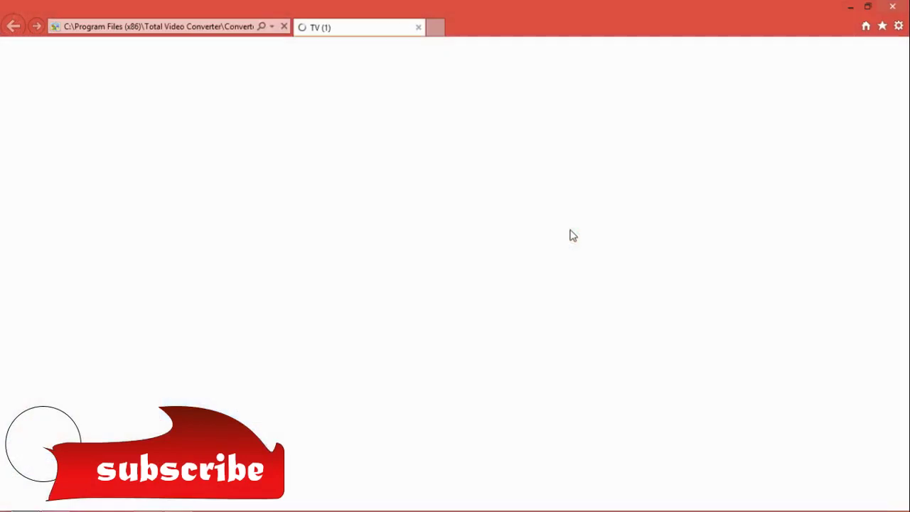